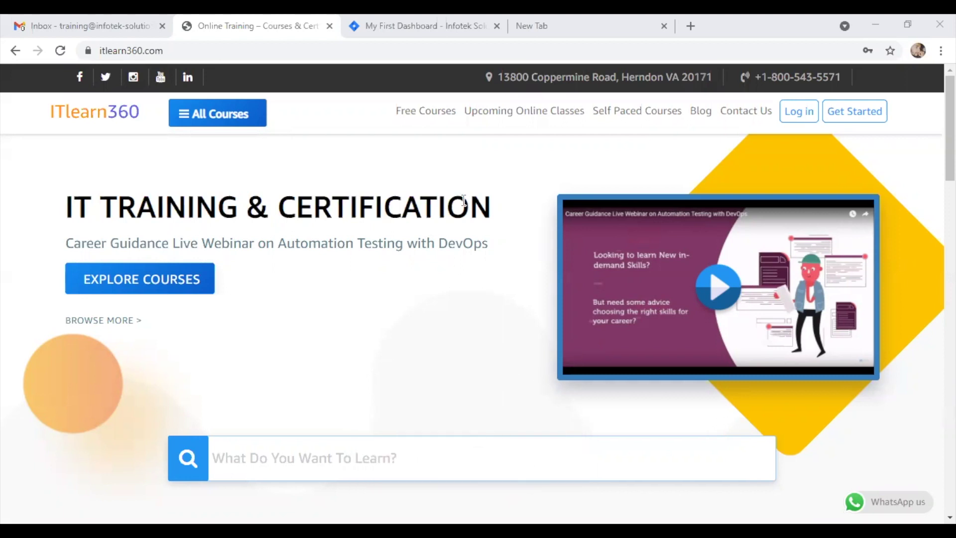
- Switch from the ITlearn360 site to the Jira 'My First Dashboard' browser tab
click(418, 29)
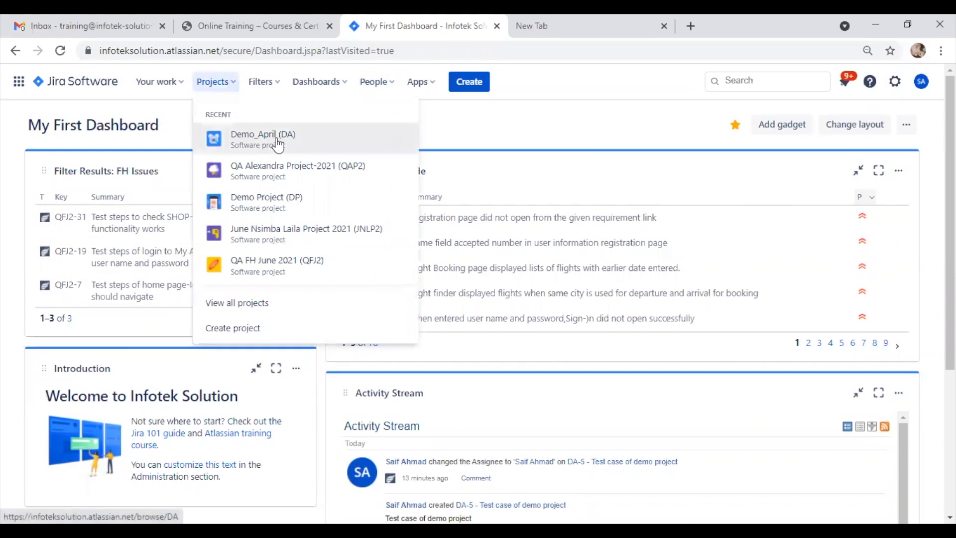
- Open the Demo_April project's backlog and bring up link options for issue DA-5
click(288, 149)
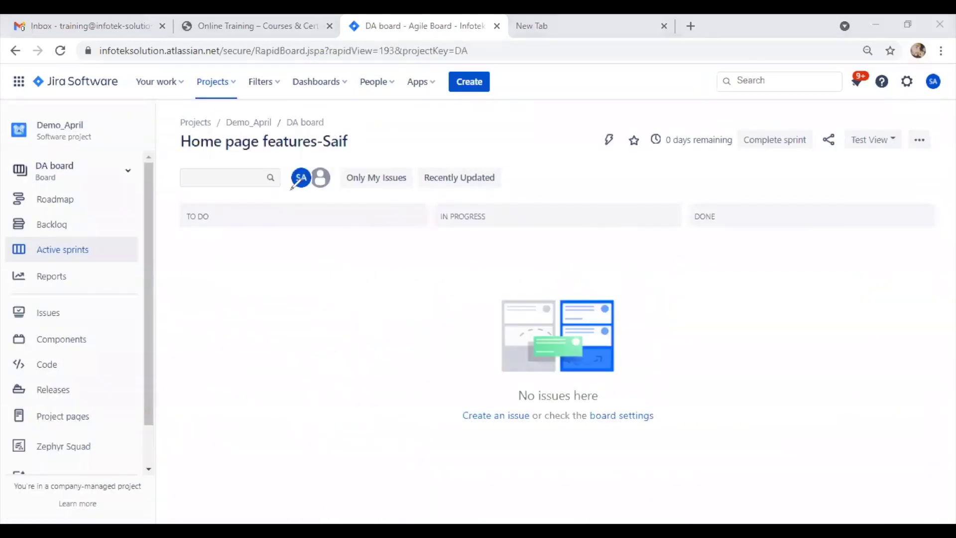
click(59, 224)
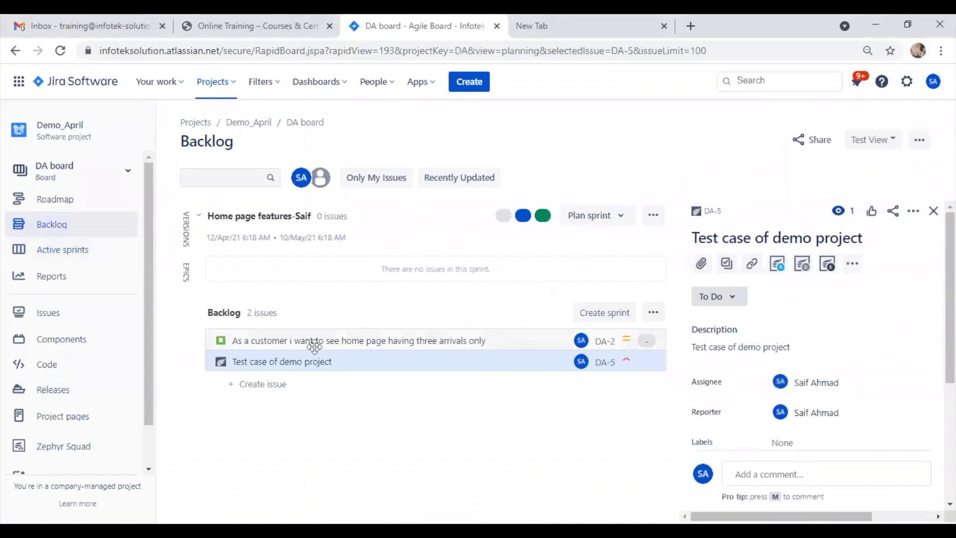
right_click(605, 365)
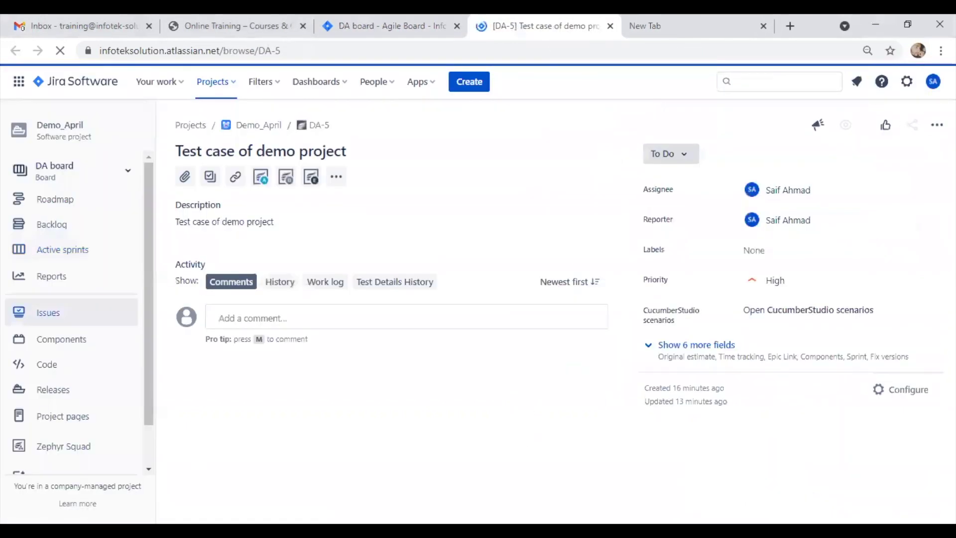
- Show DA-5 in the old issue view and review its five test steps
click(937, 125)
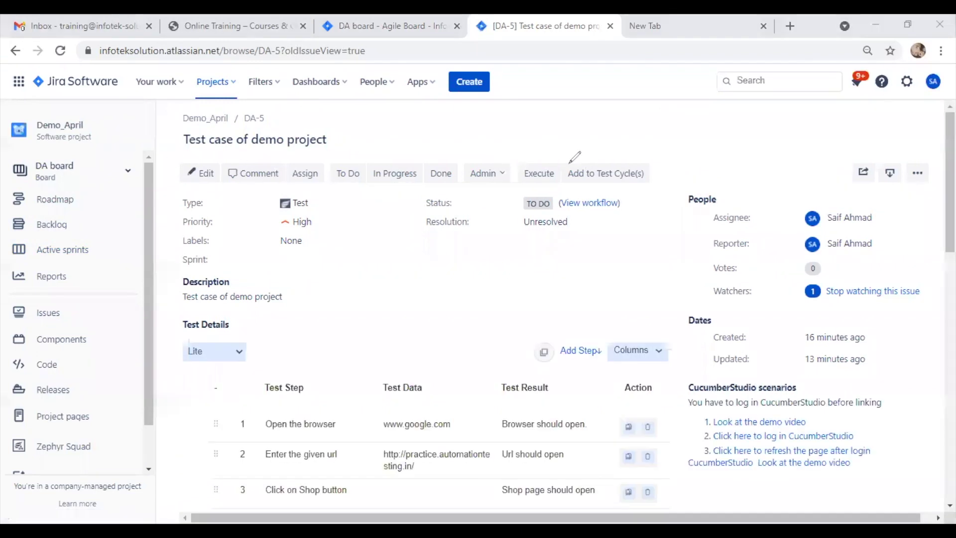
mouse_move(511, 163)
mouse_down()
mouse_move(553, 192)
mouse_move(513, 158)
mouse_up()
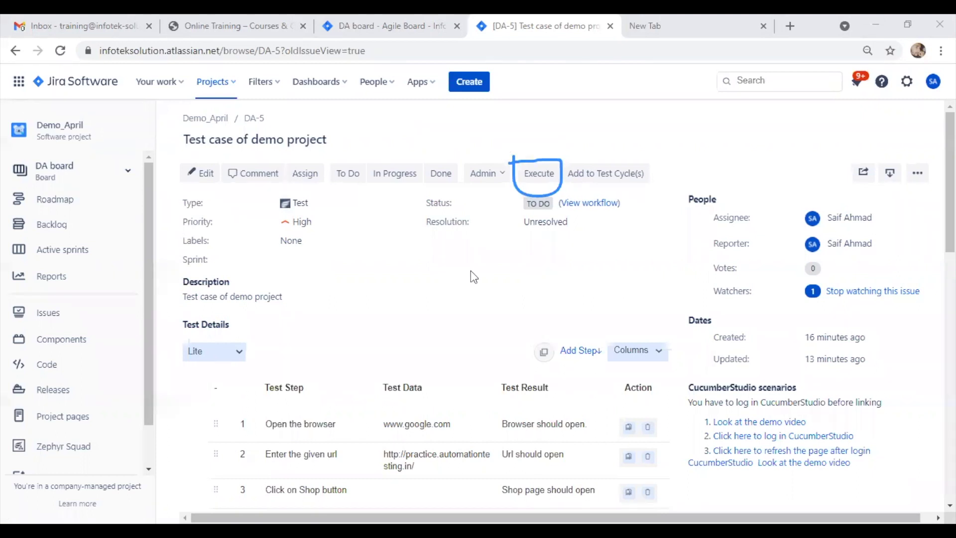
scroll(248, 247, down, 3)
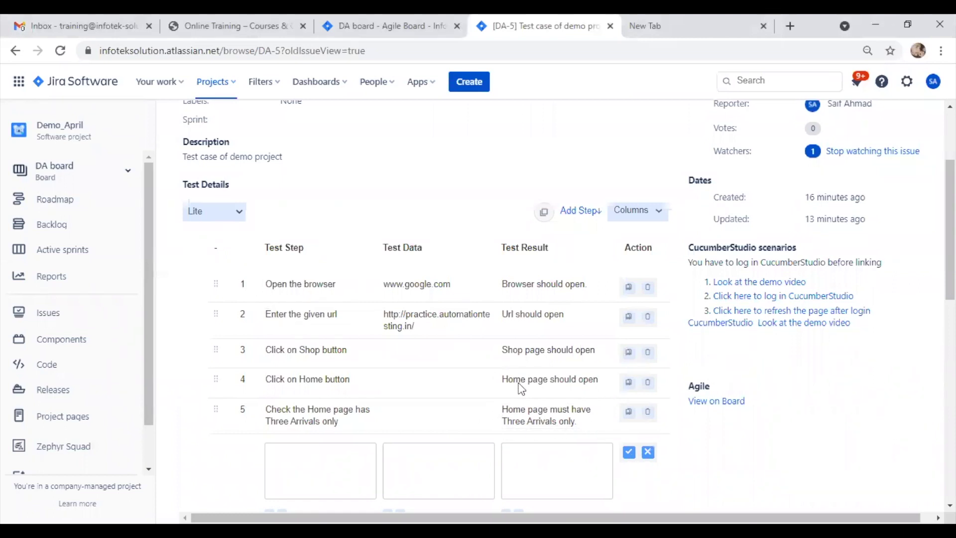
scroll(585, 398, up, 3)
scroll(588, 390, up, 1)
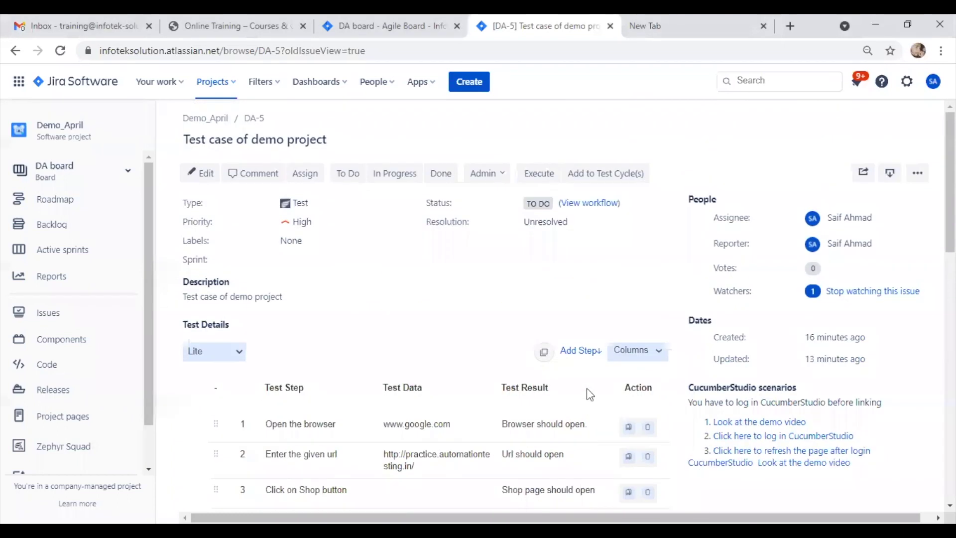
- Execute DA-5 in an existing test cycle with version Unscheduled and cycle Ad hoc
click(546, 181)
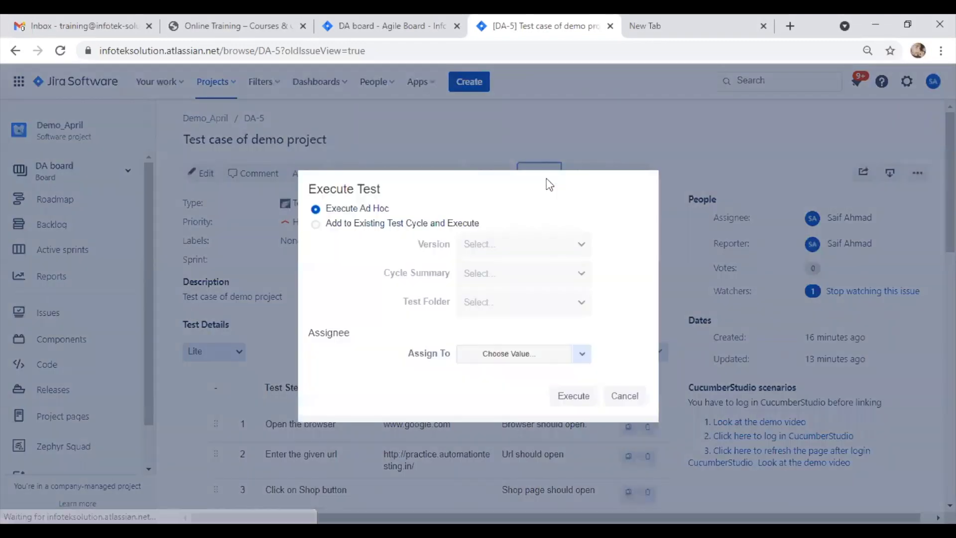
click(321, 224)
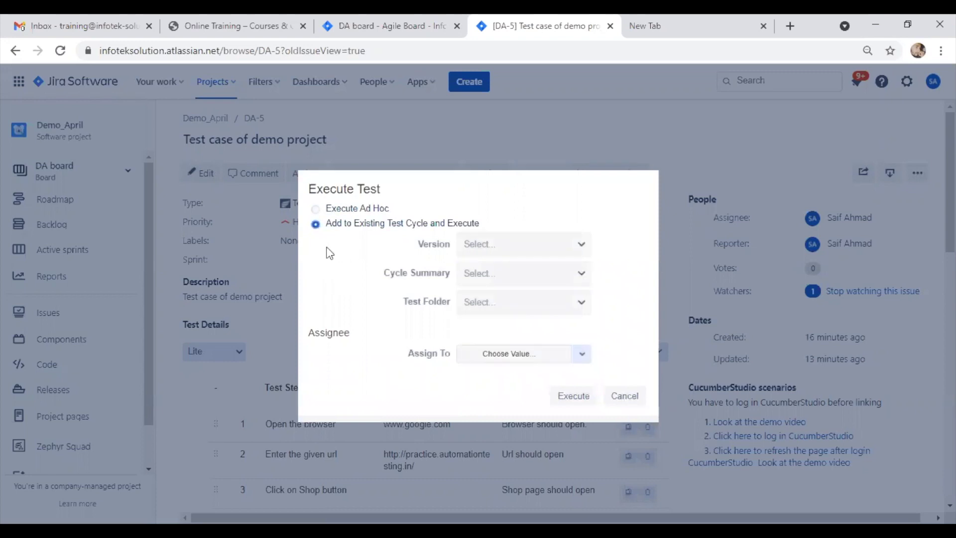
click(559, 250)
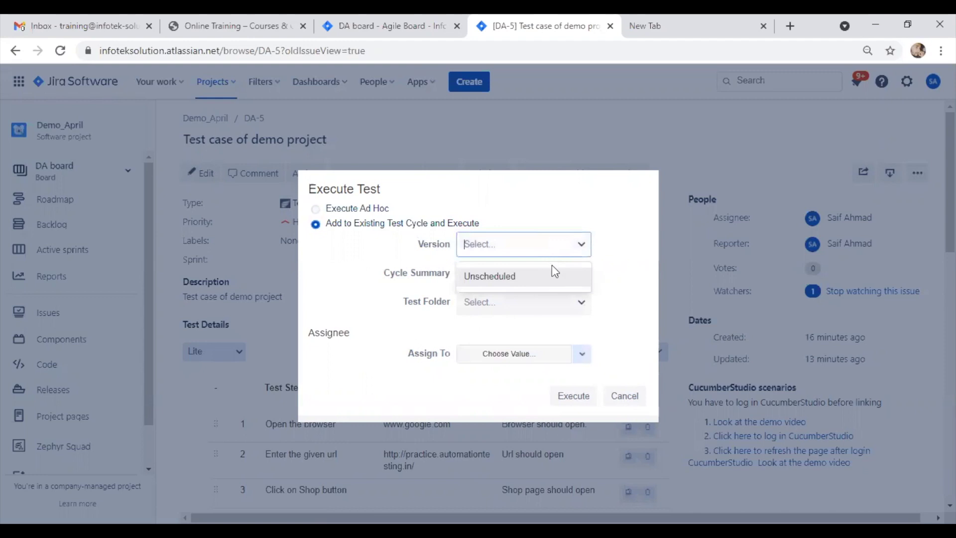
click(552, 265)
click(570, 279)
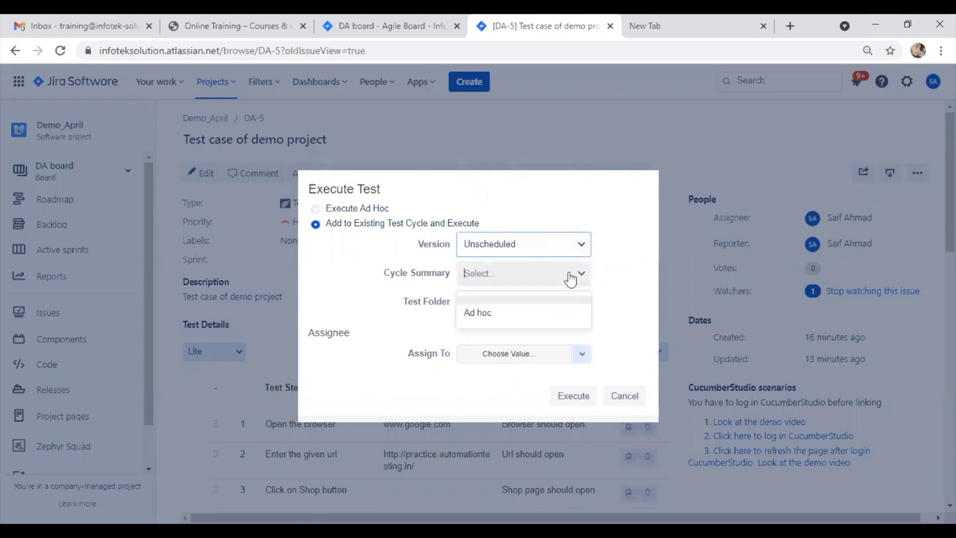
click(543, 312)
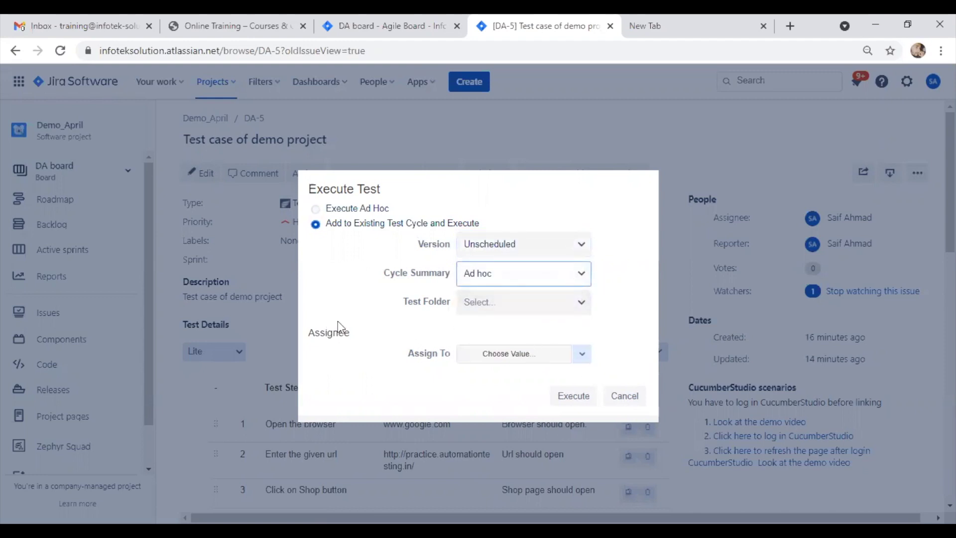
- Assign the execution to the issue's assignee and start it
drag(322, 327, 426, 357)
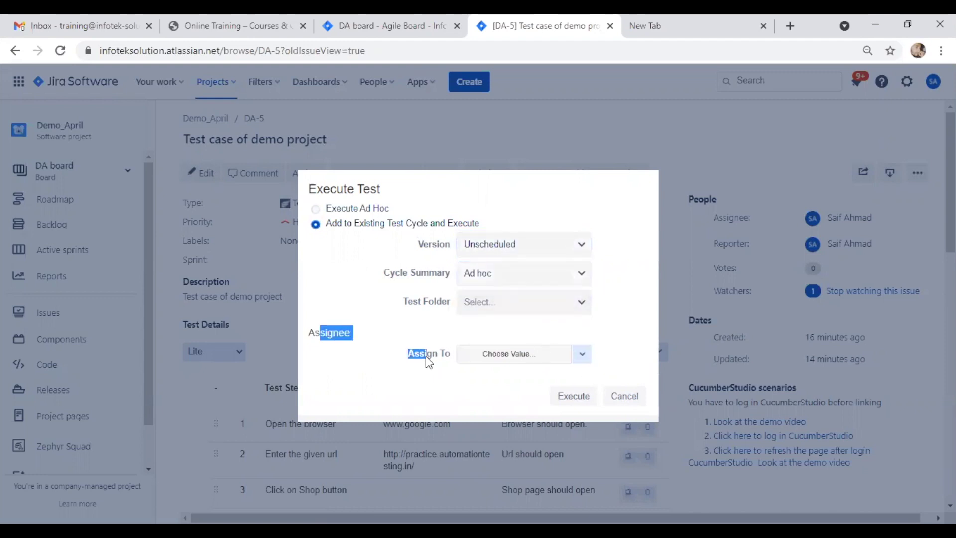
click(581, 353)
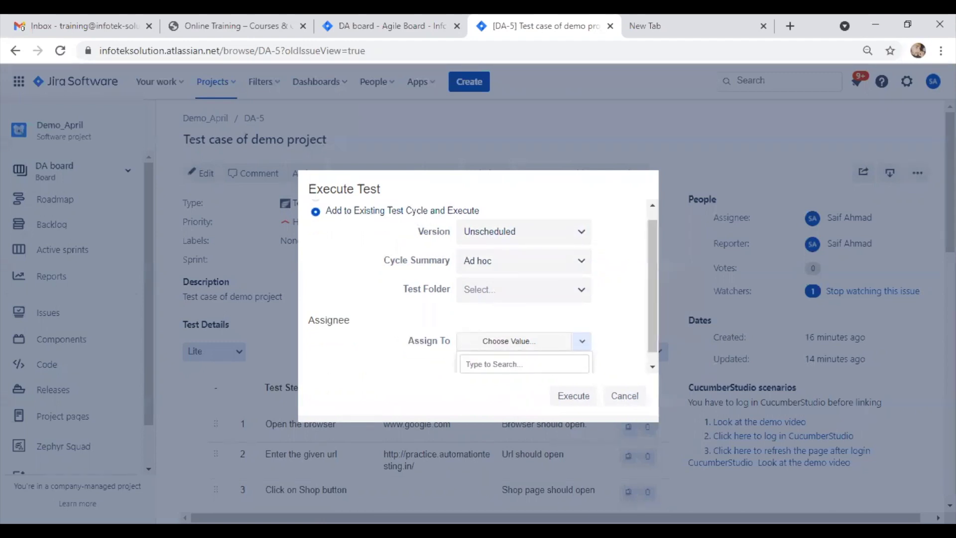
text(Sai)
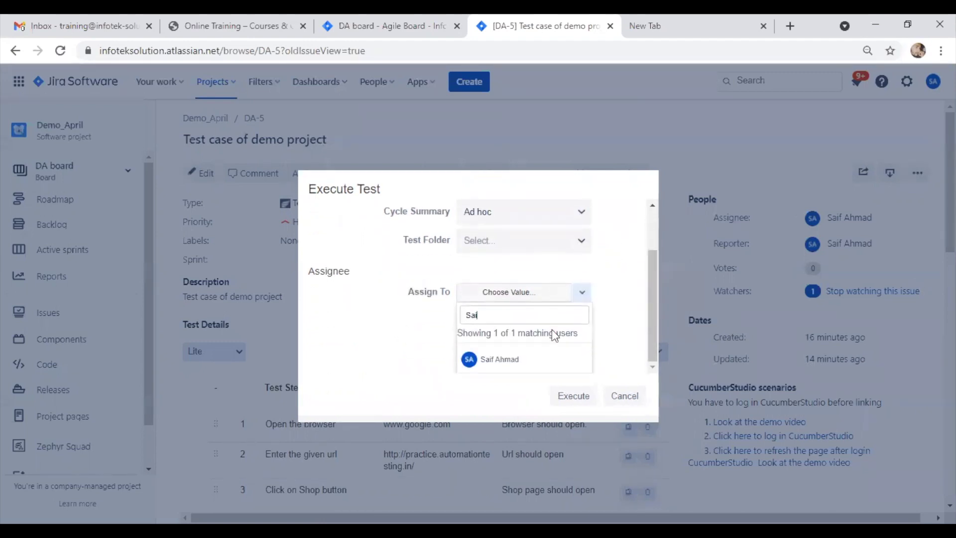
click(496, 362)
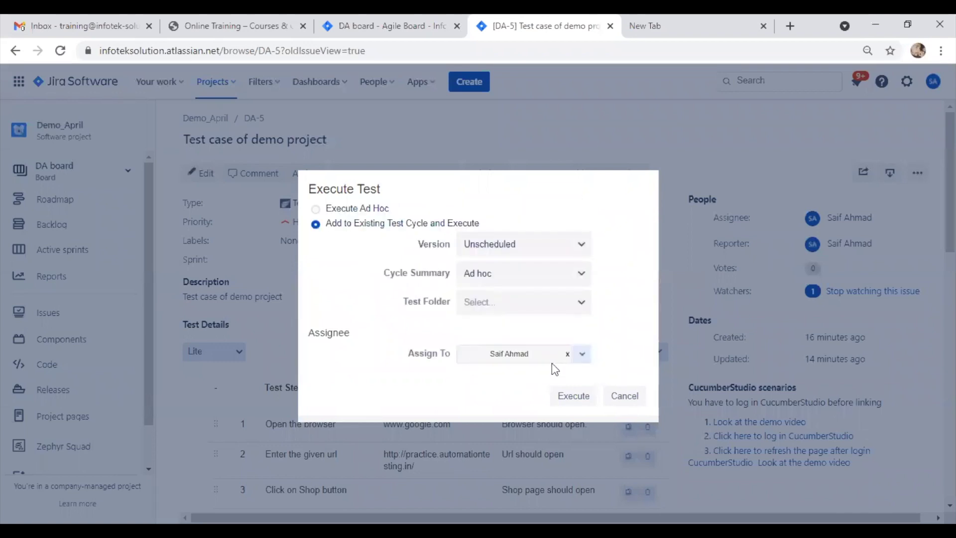
click(584, 405)
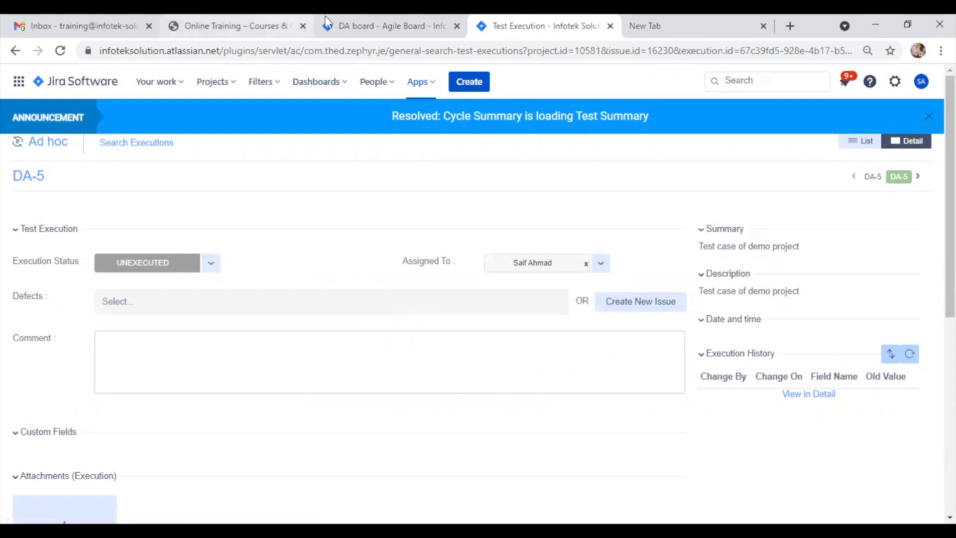
- Scroll through the DA-5 execution page details
scroll(458, 245, down, 8)
scroll(476, 360, up, 8)
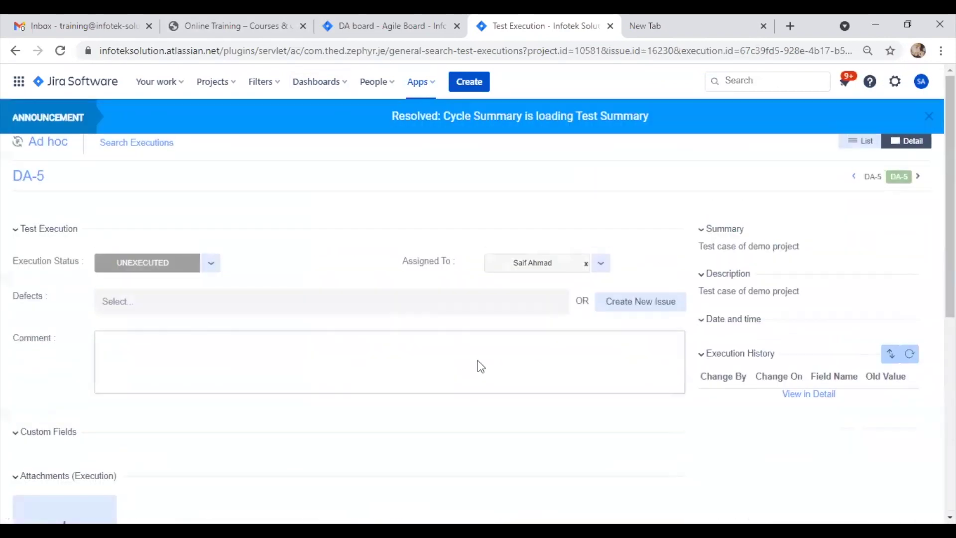
scroll(107, 284, down, 7)
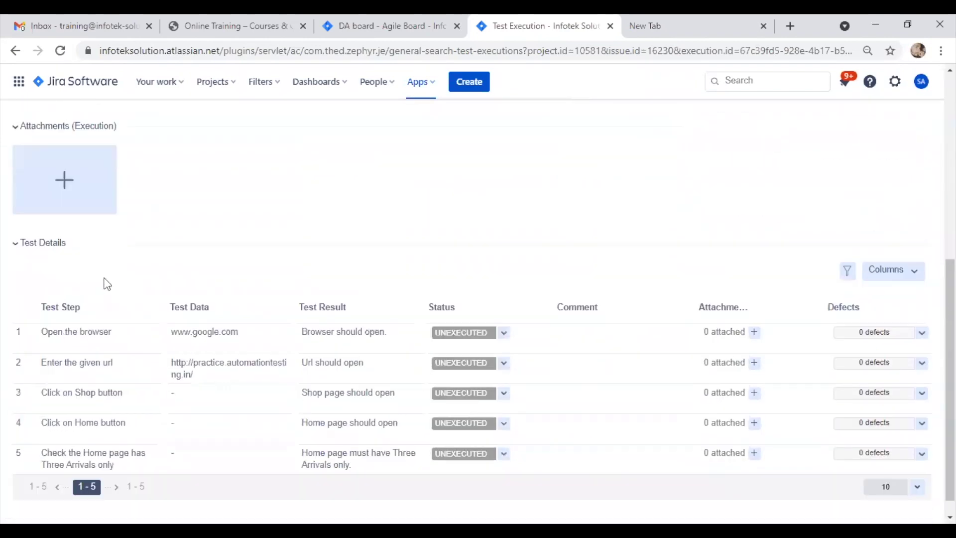
scroll(208, 282, up, 7)
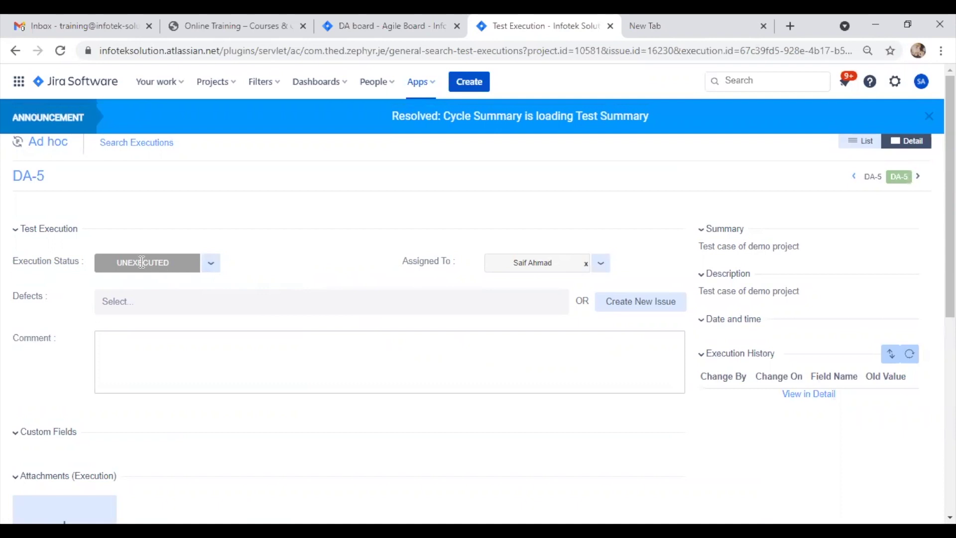
double_click(108, 261)
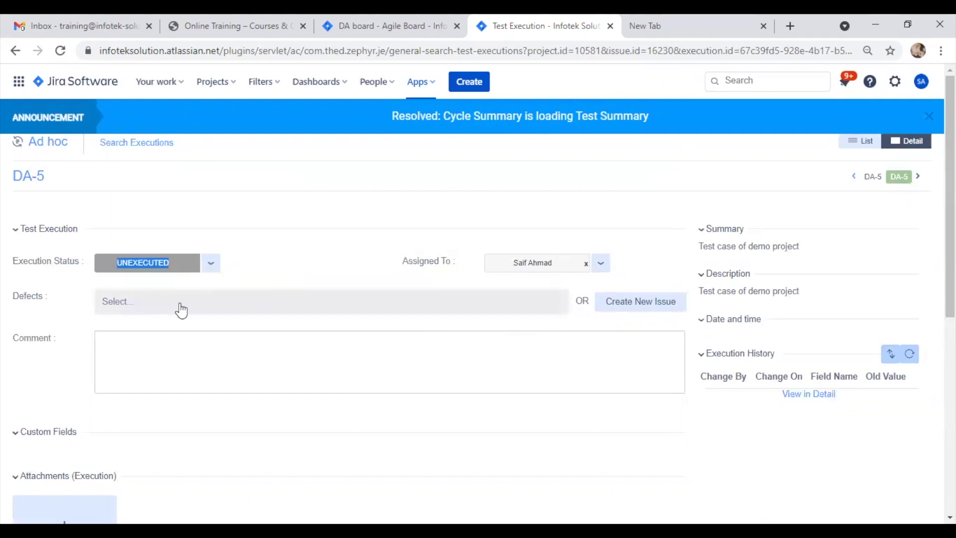
scroll(141, 354, down, 2)
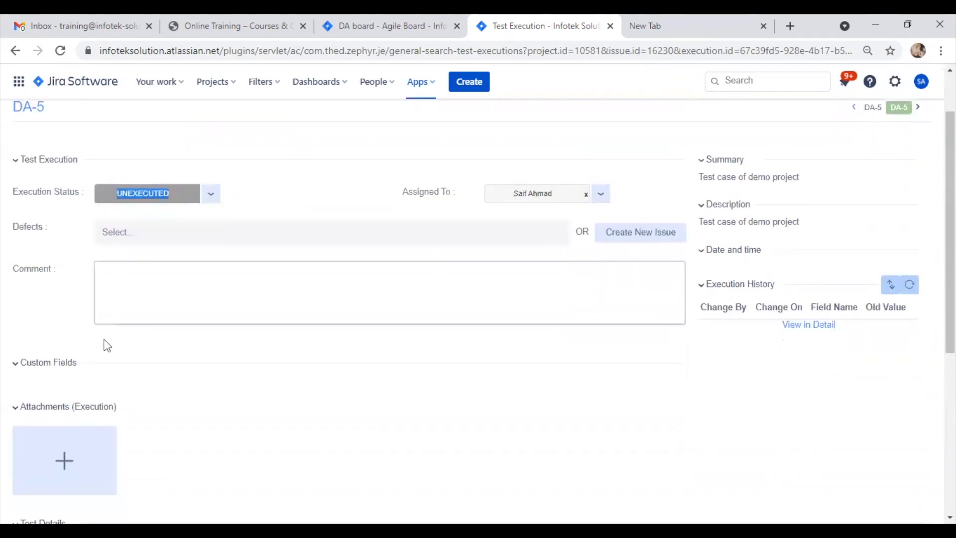
scroll(149, 299, down, 3)
scroll(151, 304, down, 1)
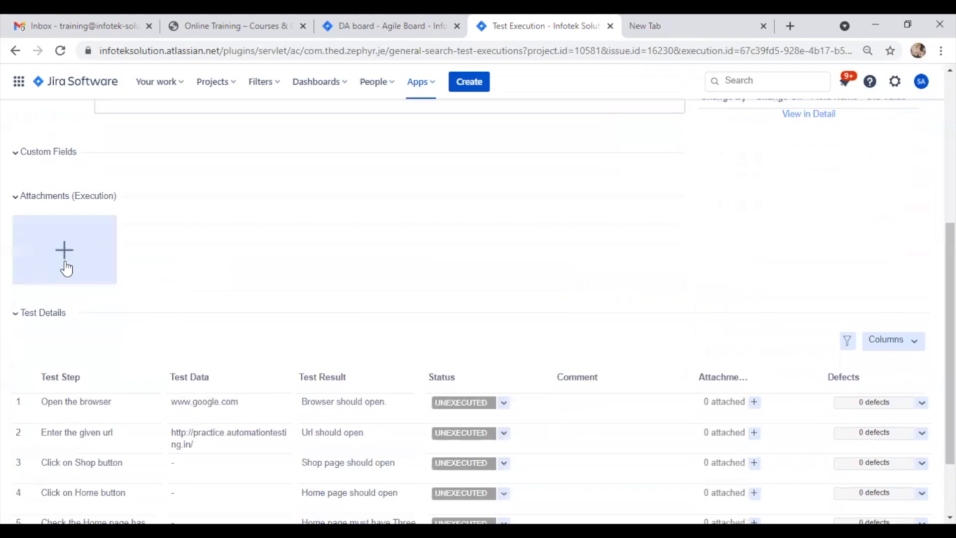
- Cancel the Attach Files dialog and bring the five-step Test Details table into view
click(64, 254)
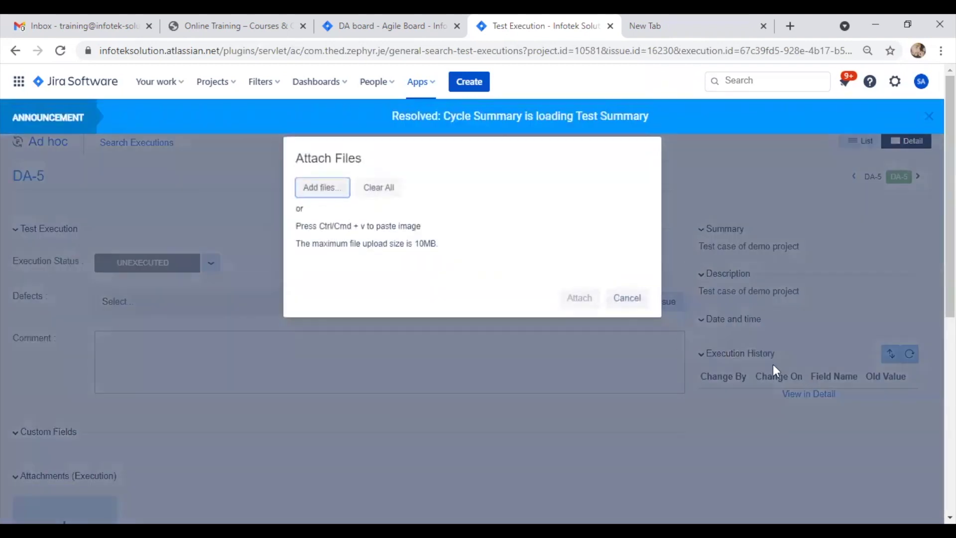
click(627, 298)
scroll(283, 354, down, 1)
scroll(283, 353, down, 2)
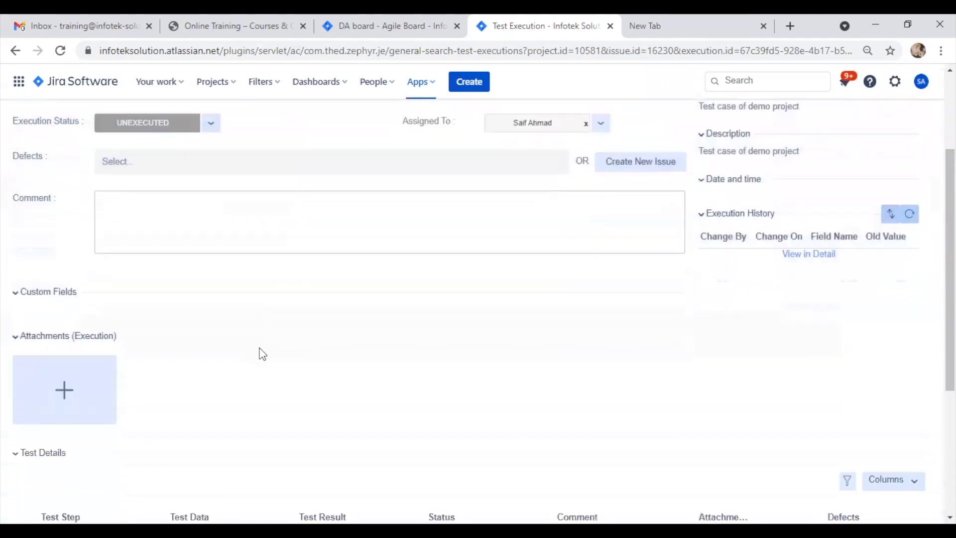
scroll(117, 322, down, 5)
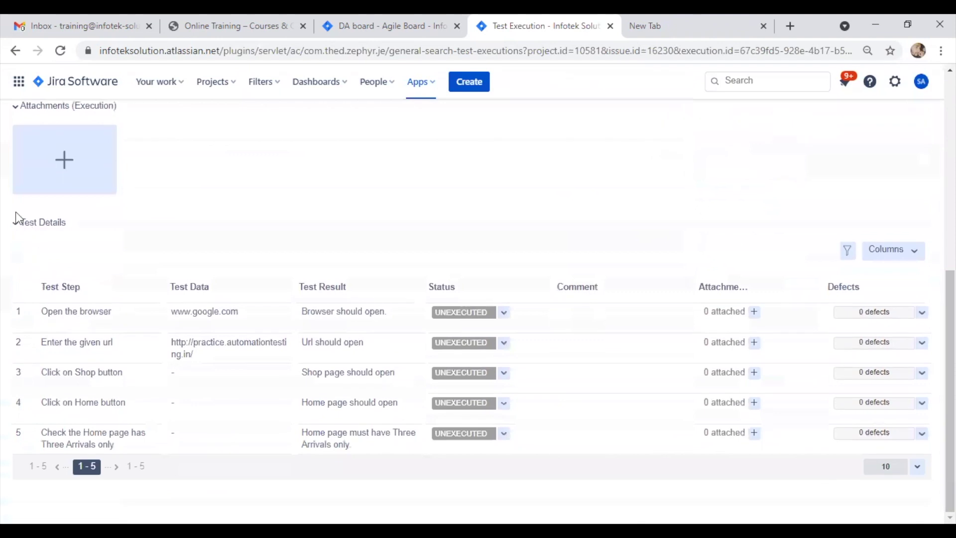
drag(17, 237, 884, 434)
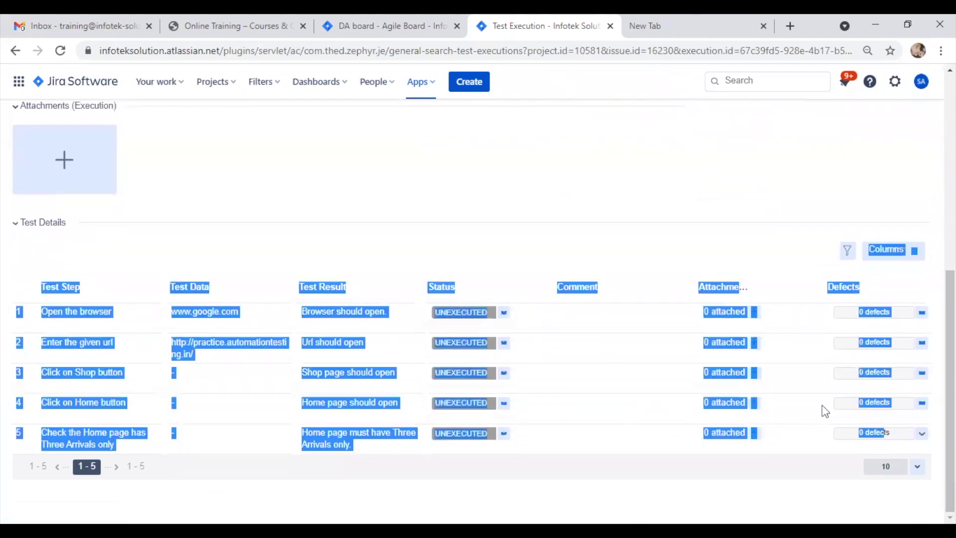
click(681, 218)
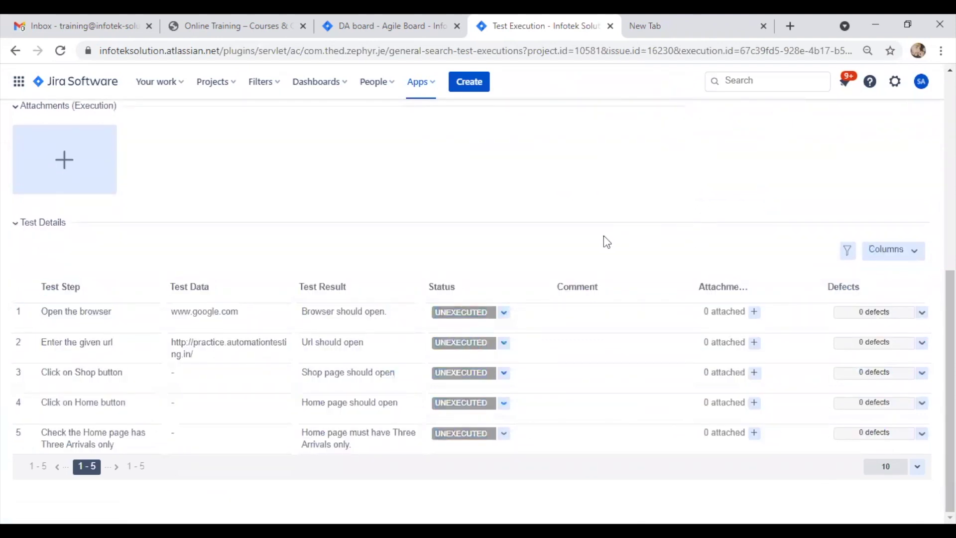
- Set the status of test steps 1, 2, 3, 4 and 5 to PASS
click(501, 324)
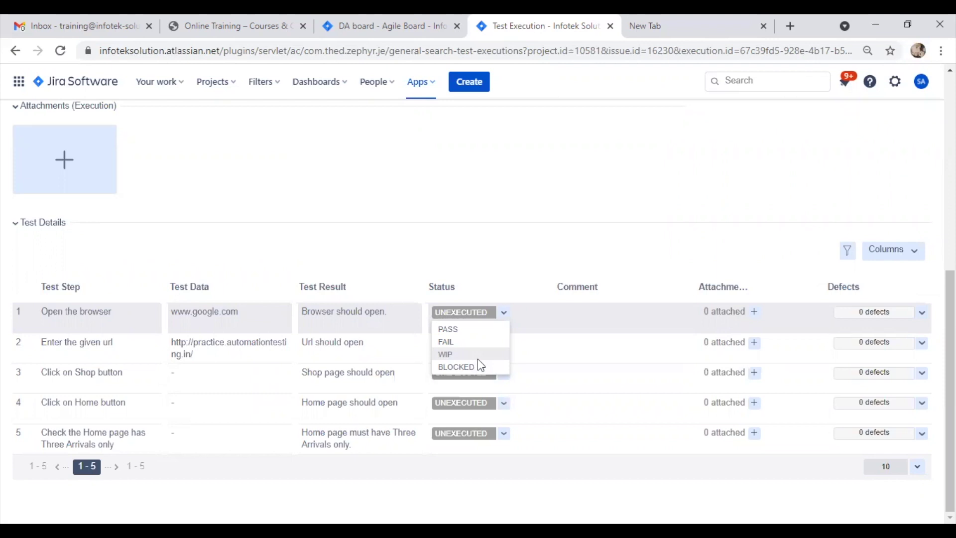
click(447, 329)
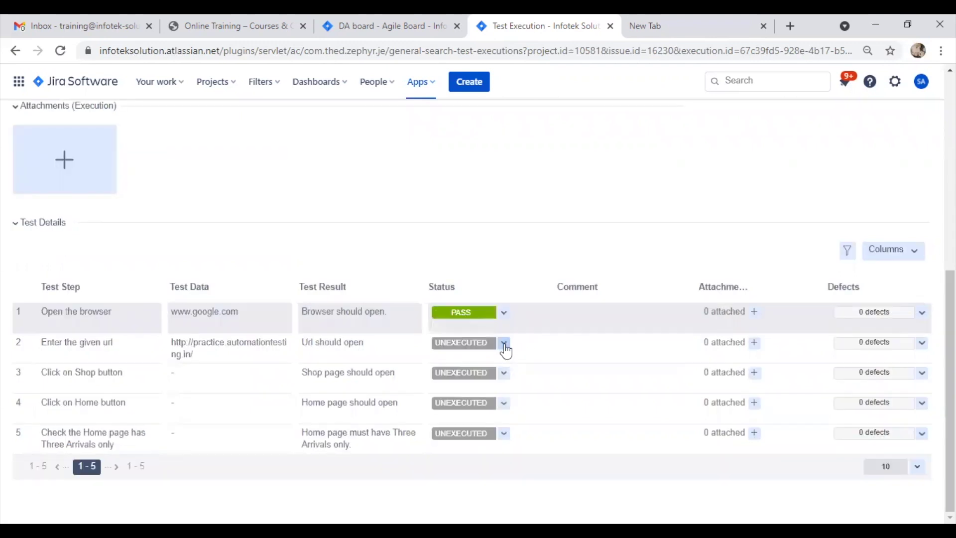
click(503, 342)
click(500, 359)
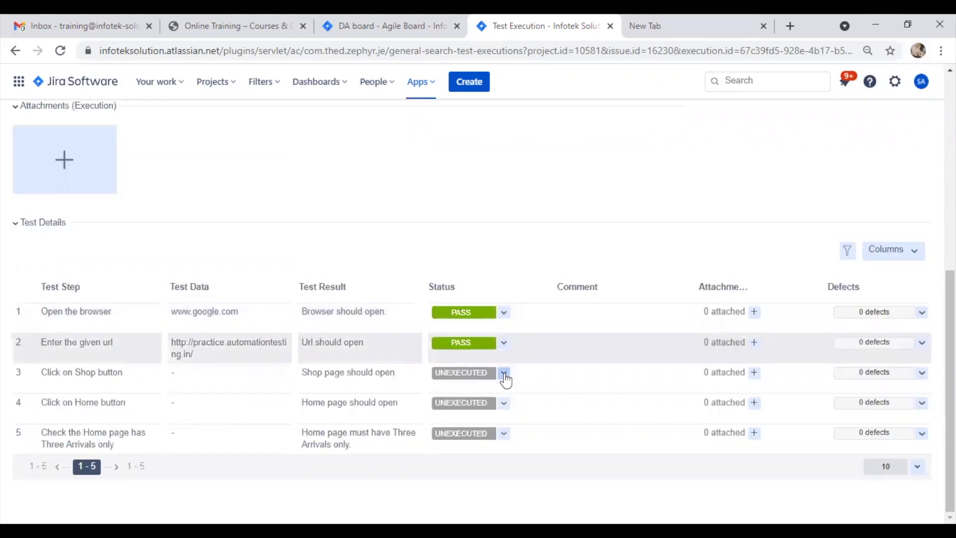
click(504, 373)
click(500, 389)
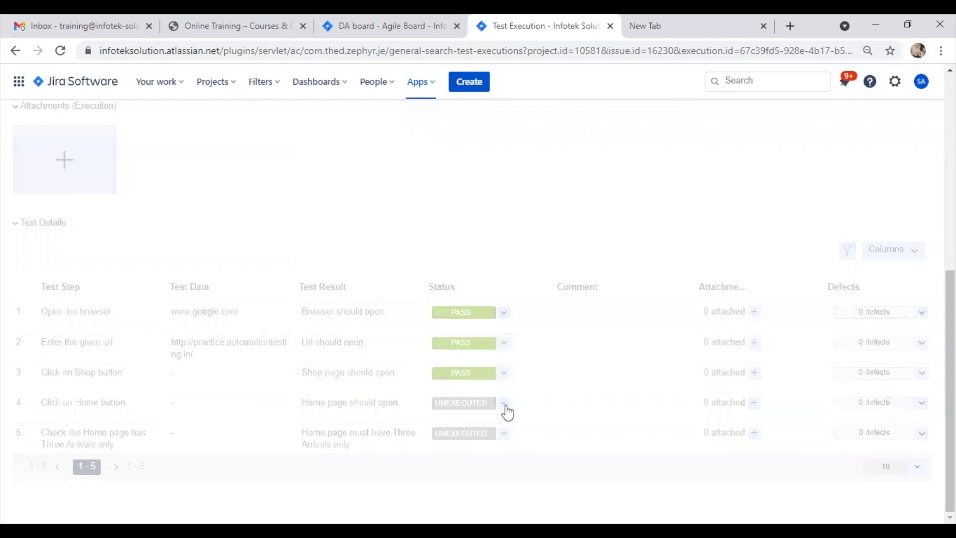
click(504, 403)
click(501, 420)
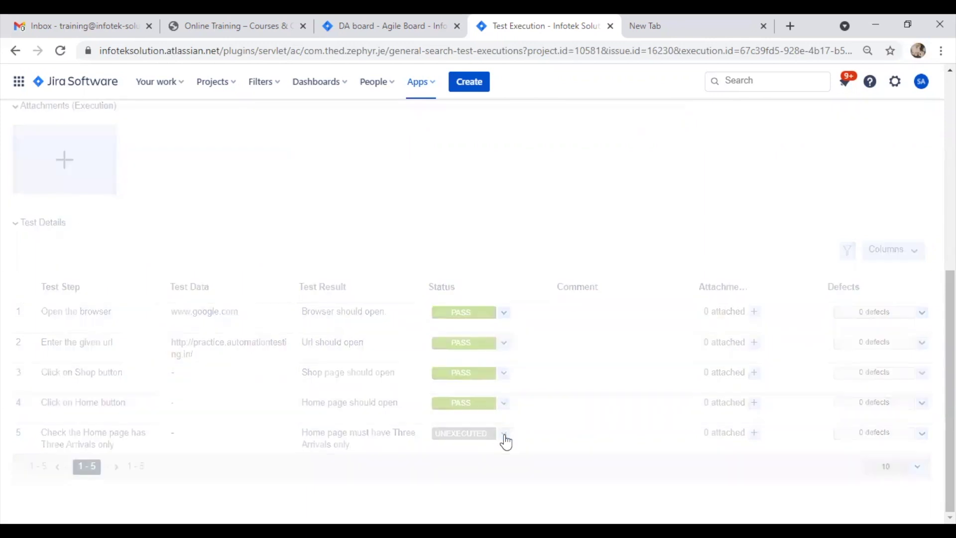
click(504, 433)
click(495, 449)
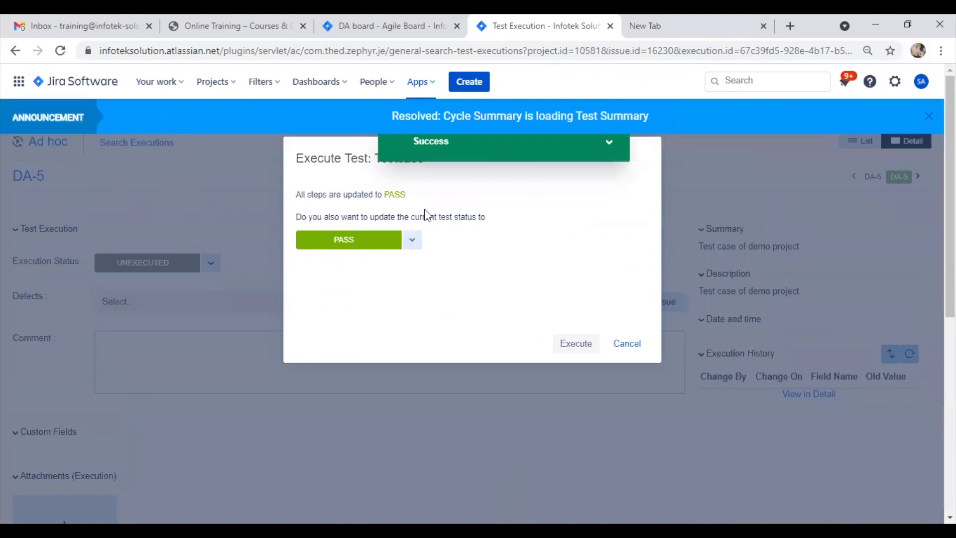
- Keep PASS as DA-5's overall status in the Execute Test prompt and confirm
drag(300, 194, 430, 230)
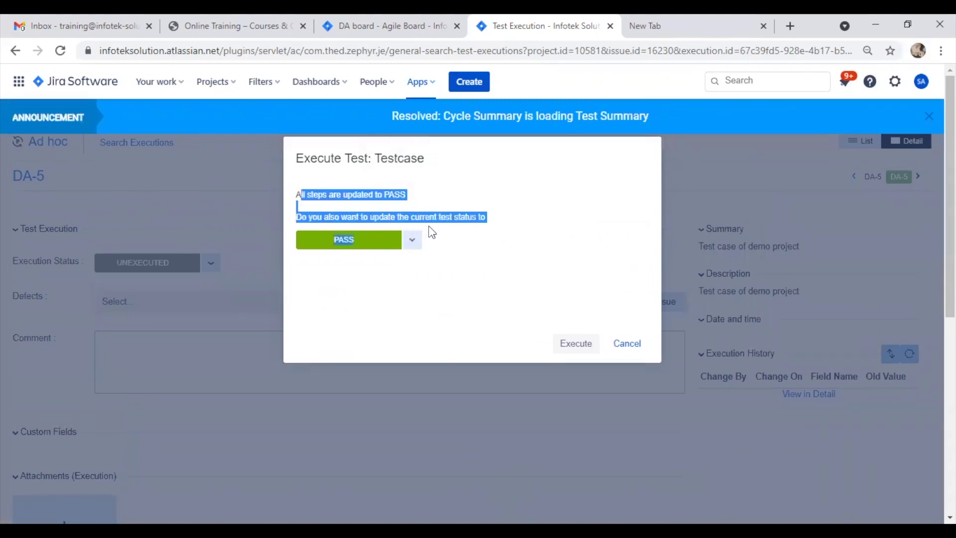
triple_click(317, 194)
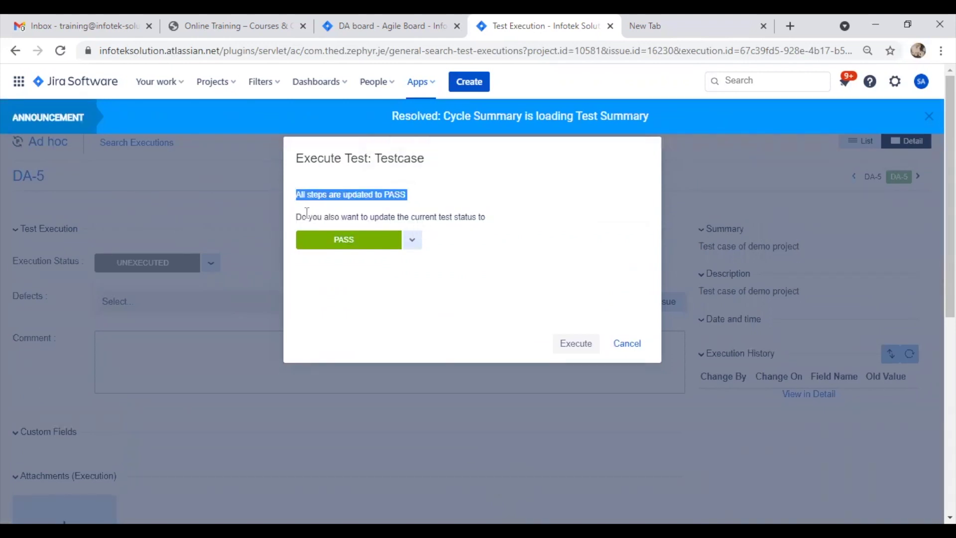
drag(297, 216, 497, 229)
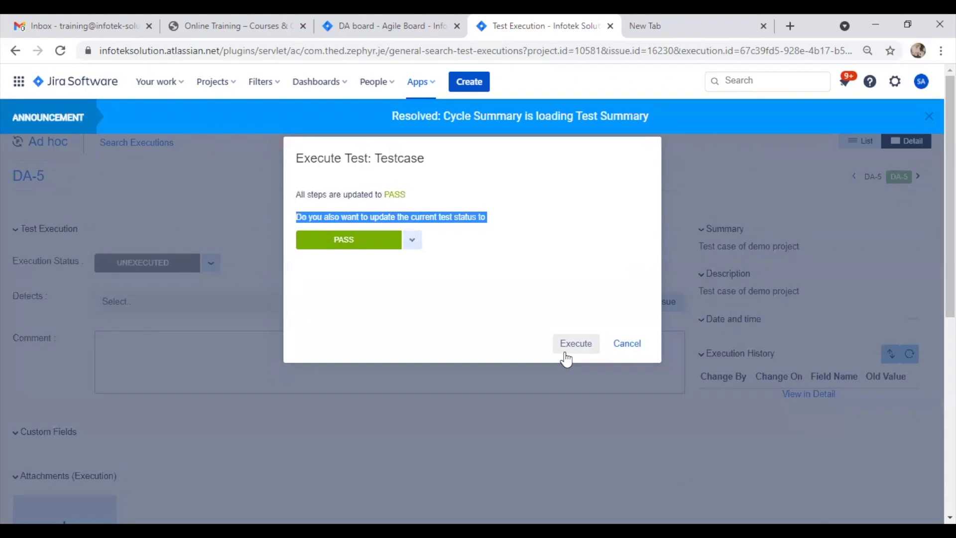
click(411, 239)
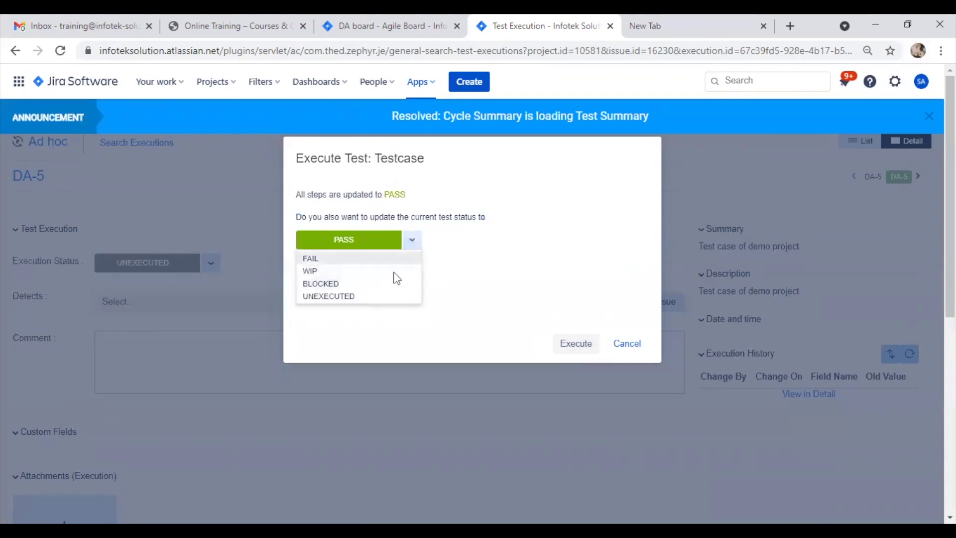
click(425, 251)
click(576, 344)
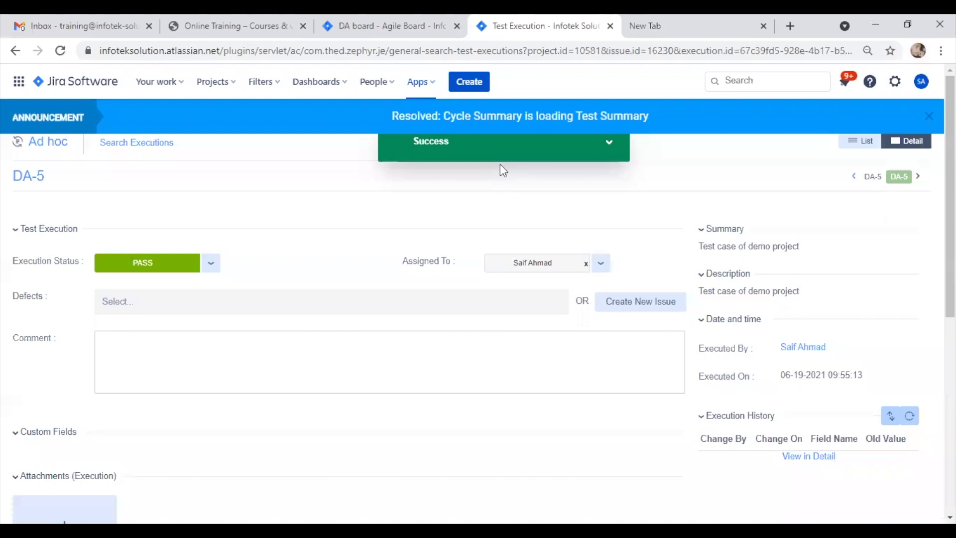
mouse_move(10, 252)
mouse_down()
mouse_move(238, 235)
mouse_move(151, 279)
mouse_move(10, 272)
mouse_move(20, 243)
mouse_move(30, 244)
mouse_up()
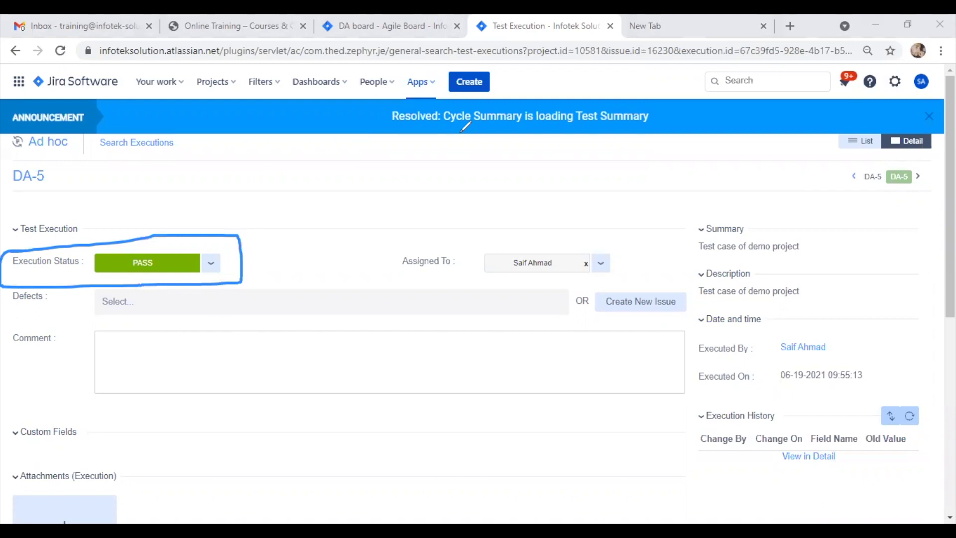
scroll(405, 354, down, 7)
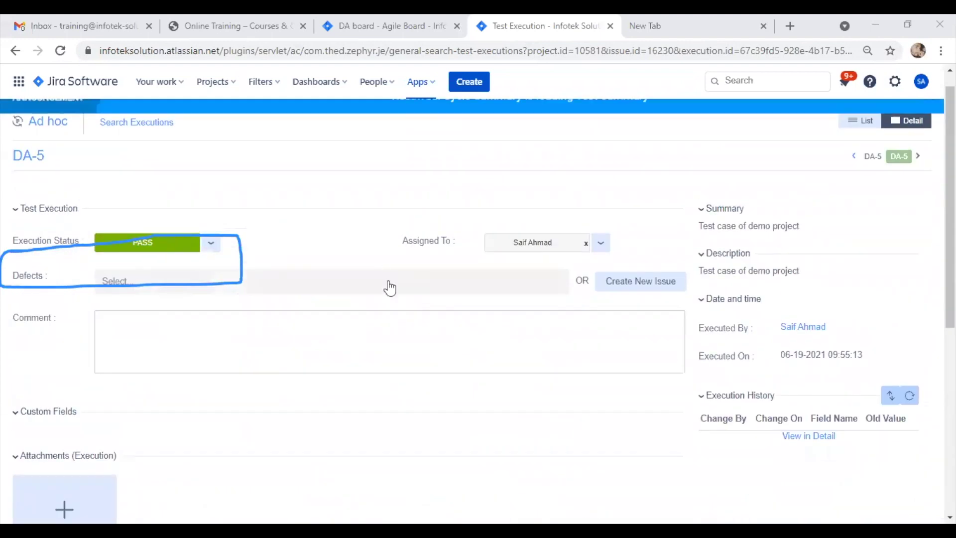
scroll(393, 279, up, 1)
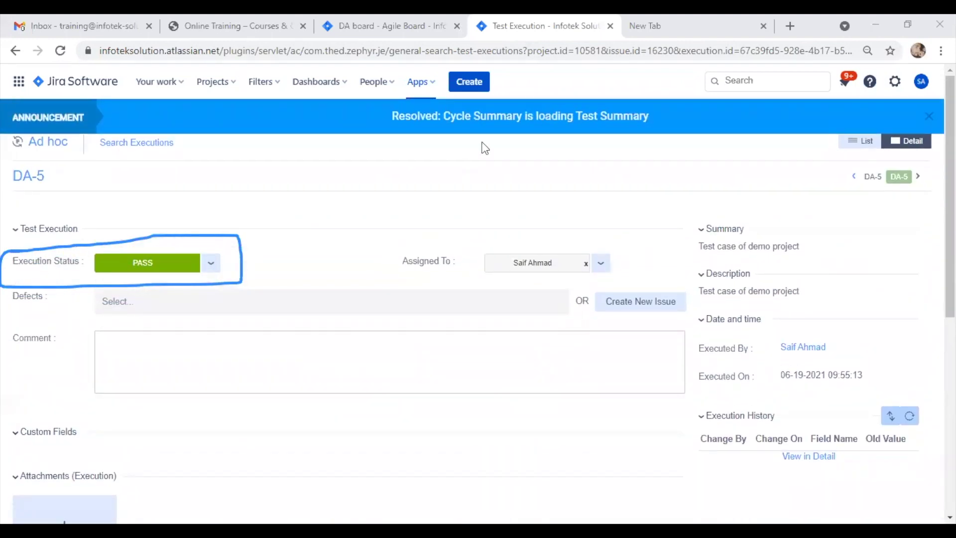
drag(156, 301, 147, 237)
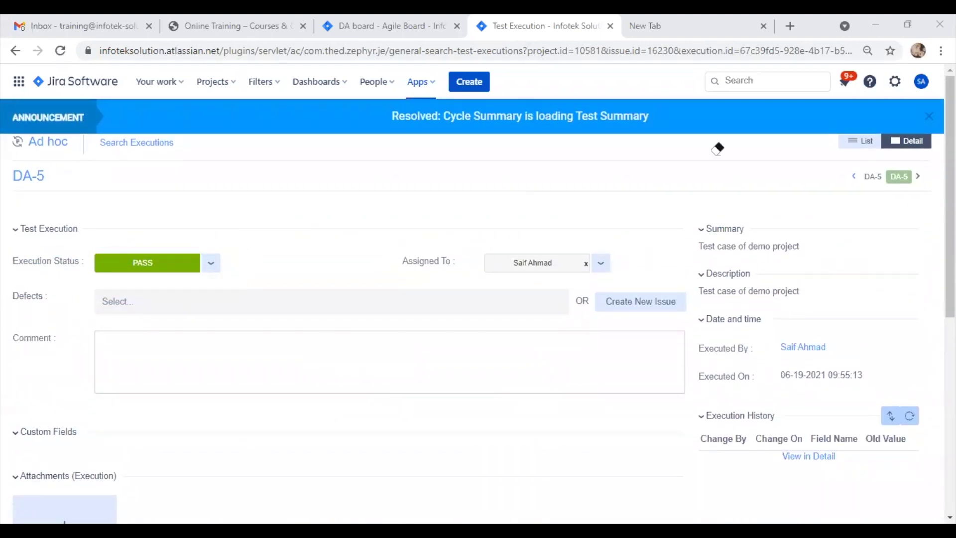